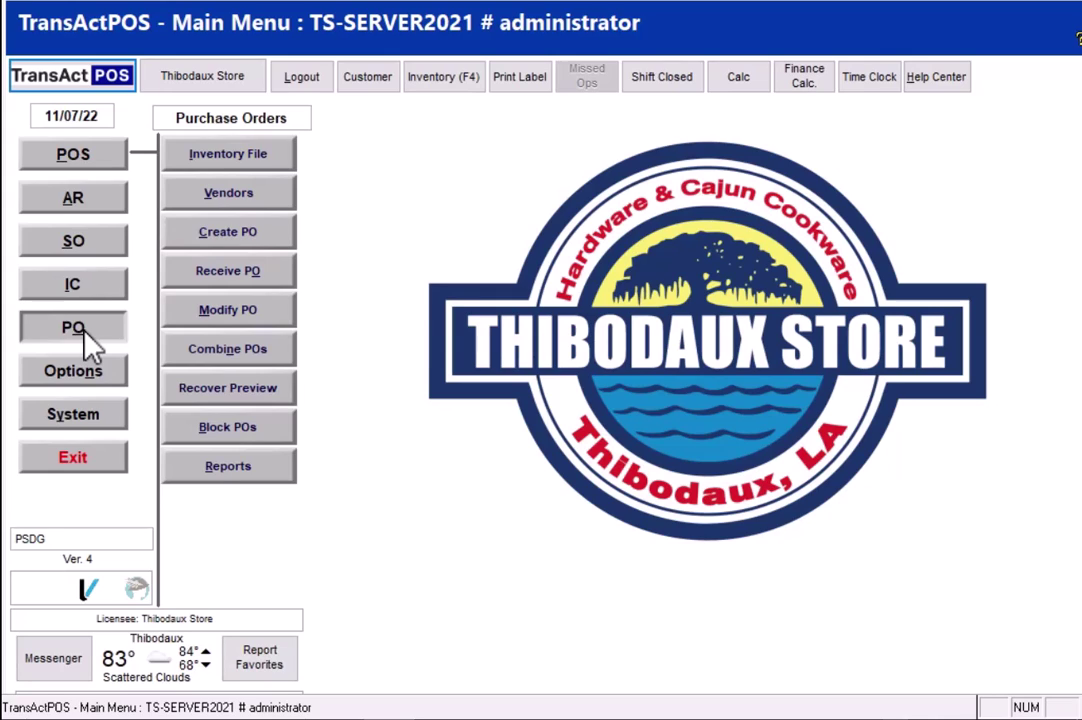
# Open the Do It Best(Orders) vendor record from Inventory Control by finding vendor ID DIB.
pyautogui.click(87, 285)
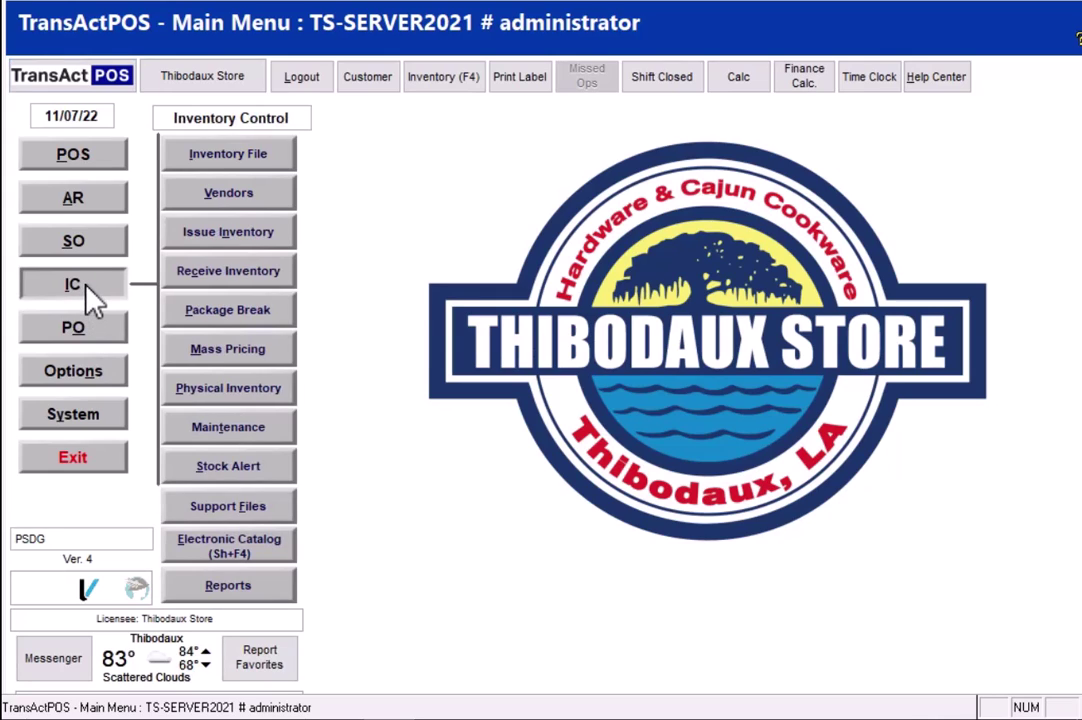
pyautogui.click(249, 197)
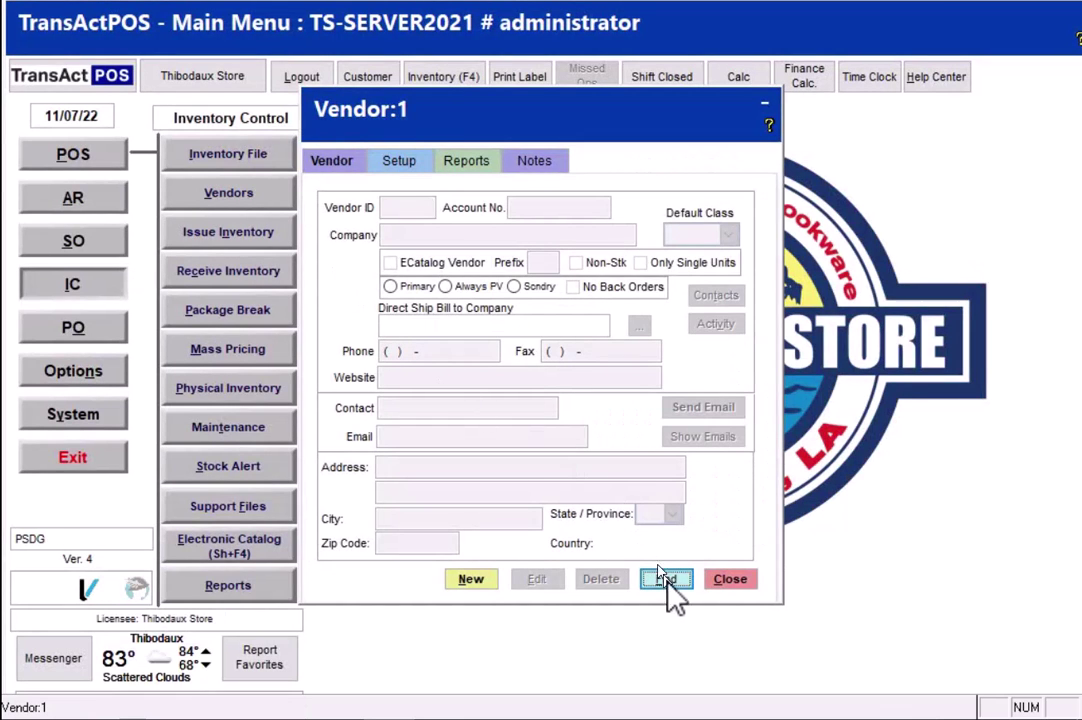
pyautogui.click(666, 580)
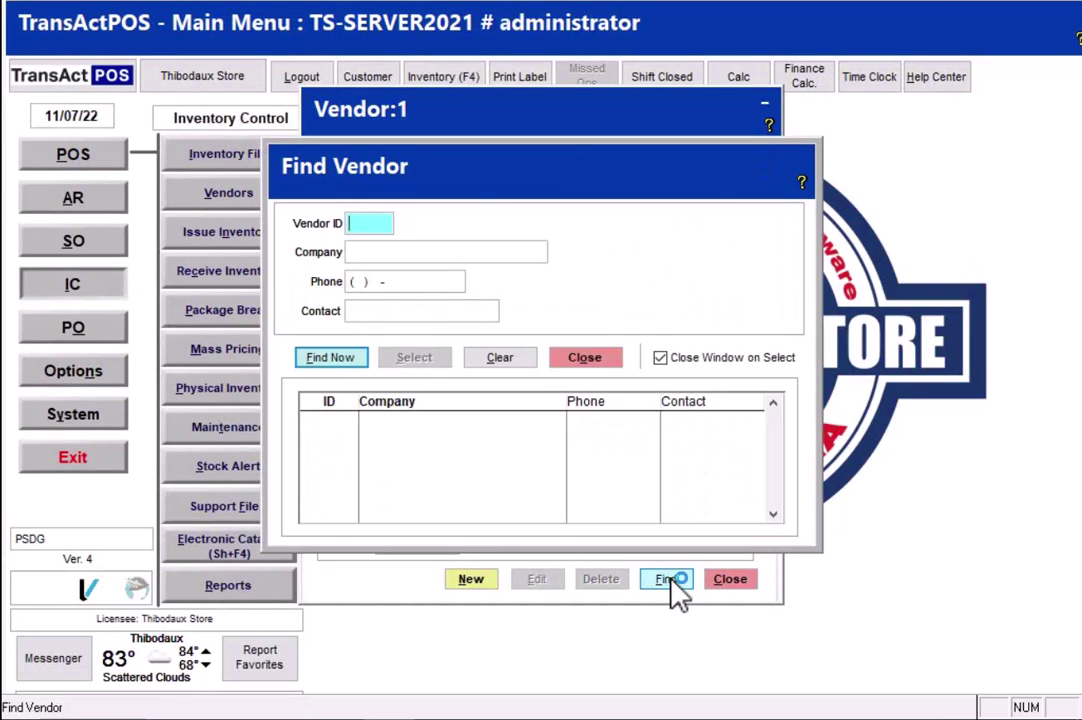
pyautogui.write('DIB')
pyautogui.press('Return')
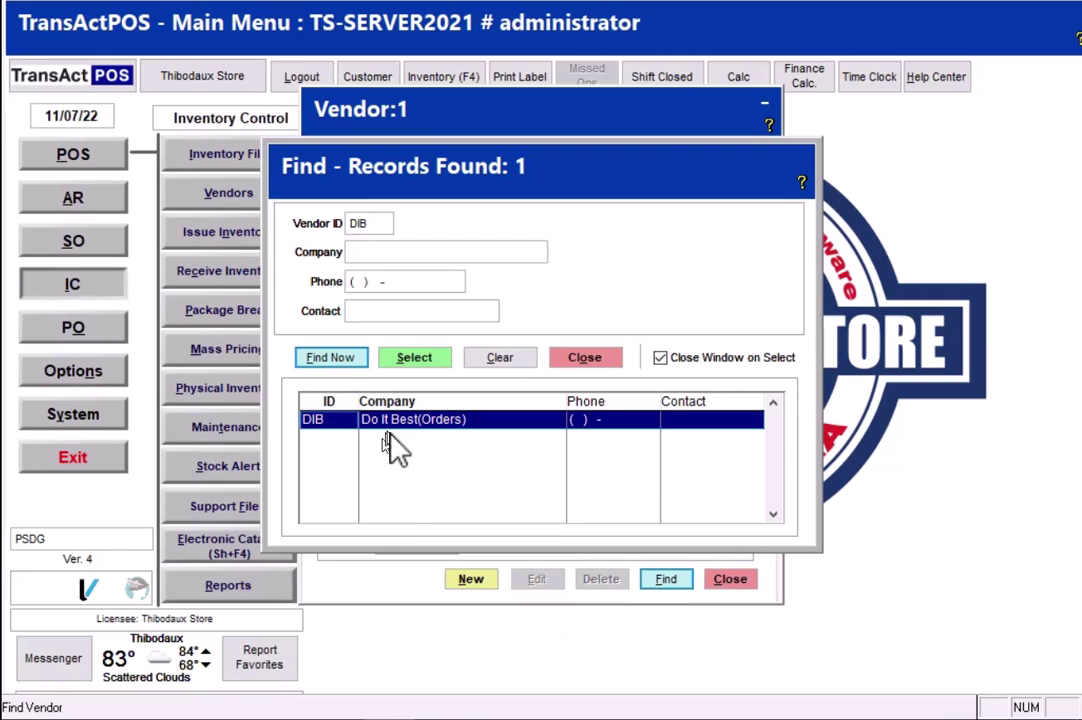
pyautogui.click(410, 358)
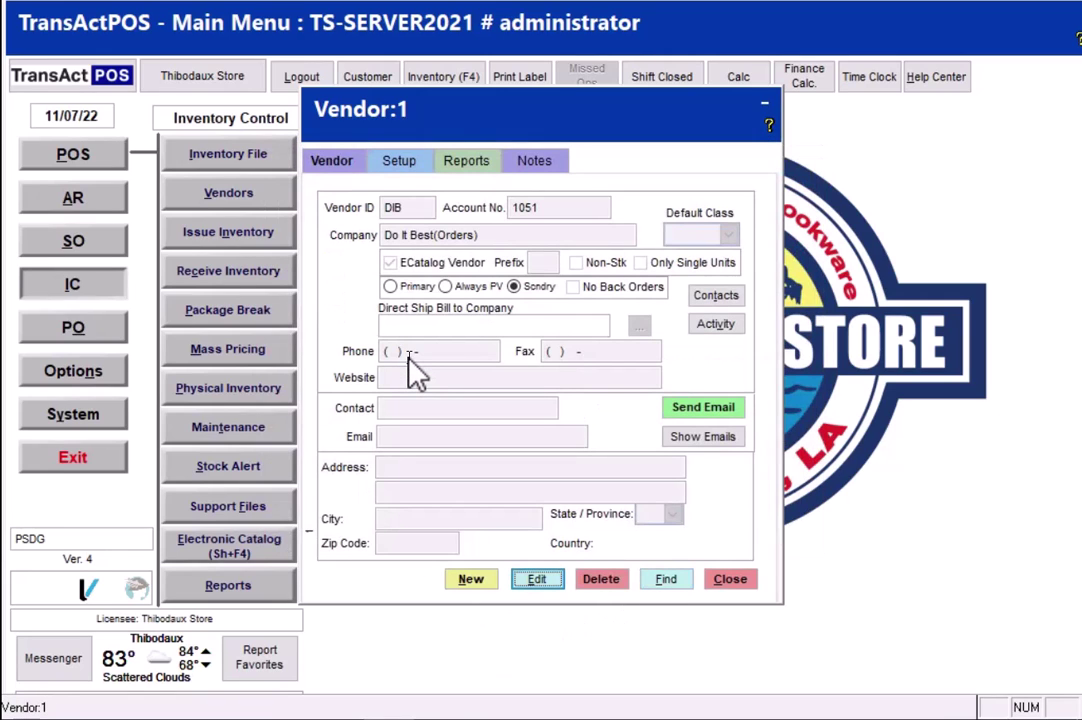
# Edit the vendor's purchase order export setup to use the CSV No Header file type, save the vendor record and close it.
pyautogui.click(402, 166)
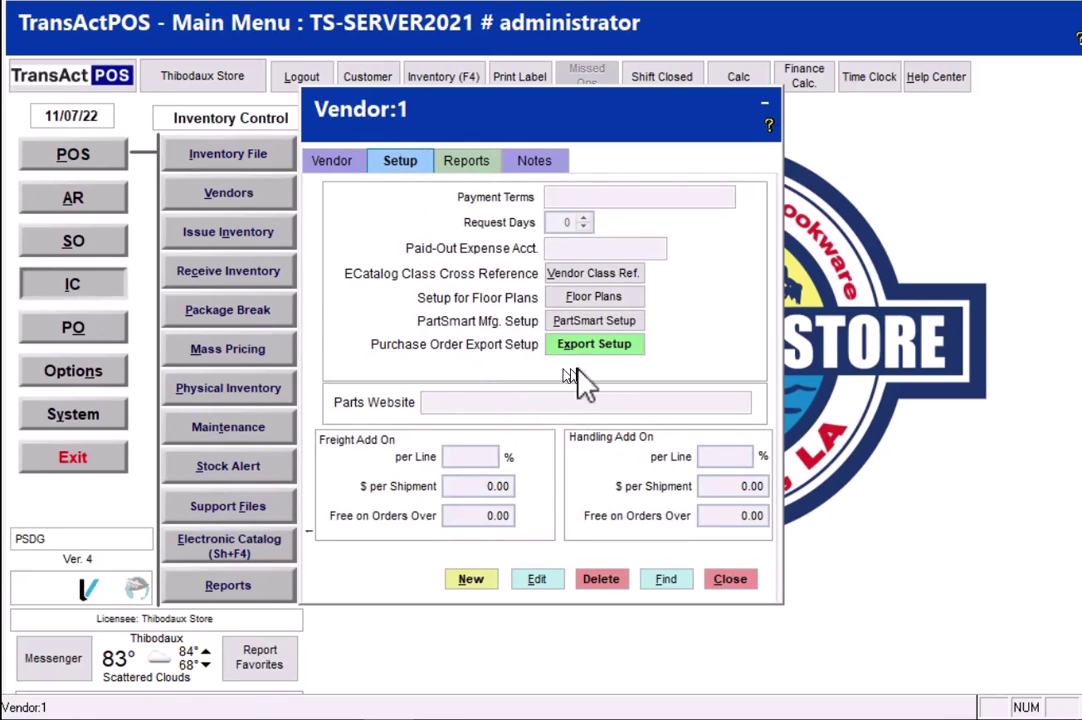
pyautogui.click(600, 345)
pyautogui.click(540, 586)
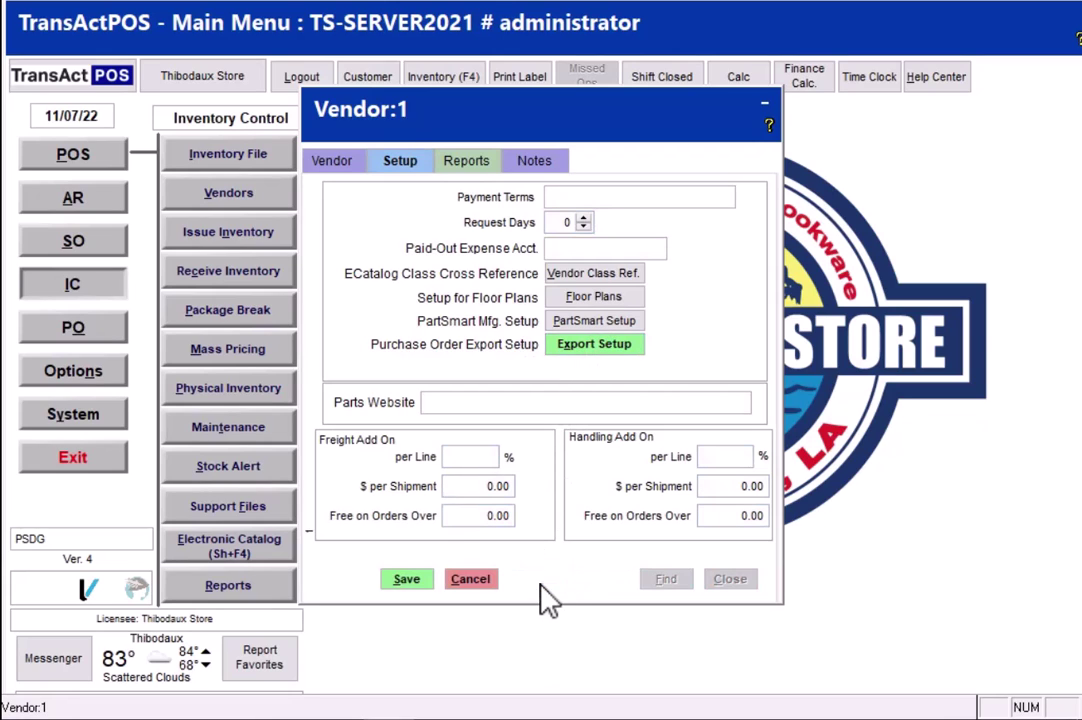
pyautogui.click(582, 348)
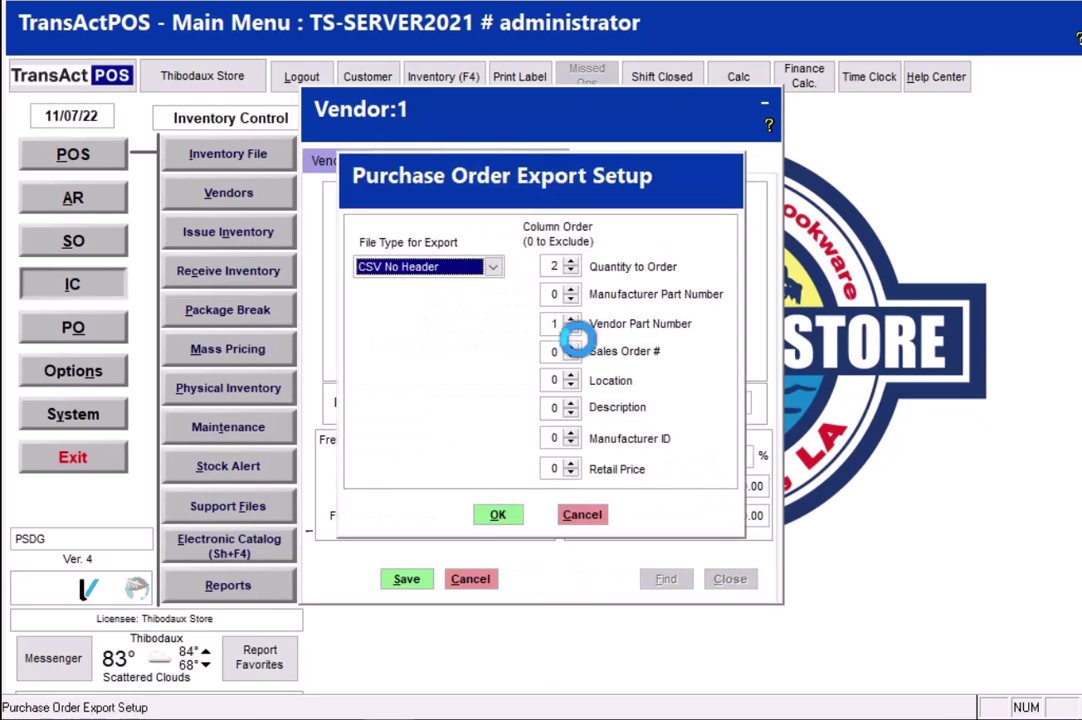
pyautogui.click(486, 272)
pyautogui.click(494, 268)
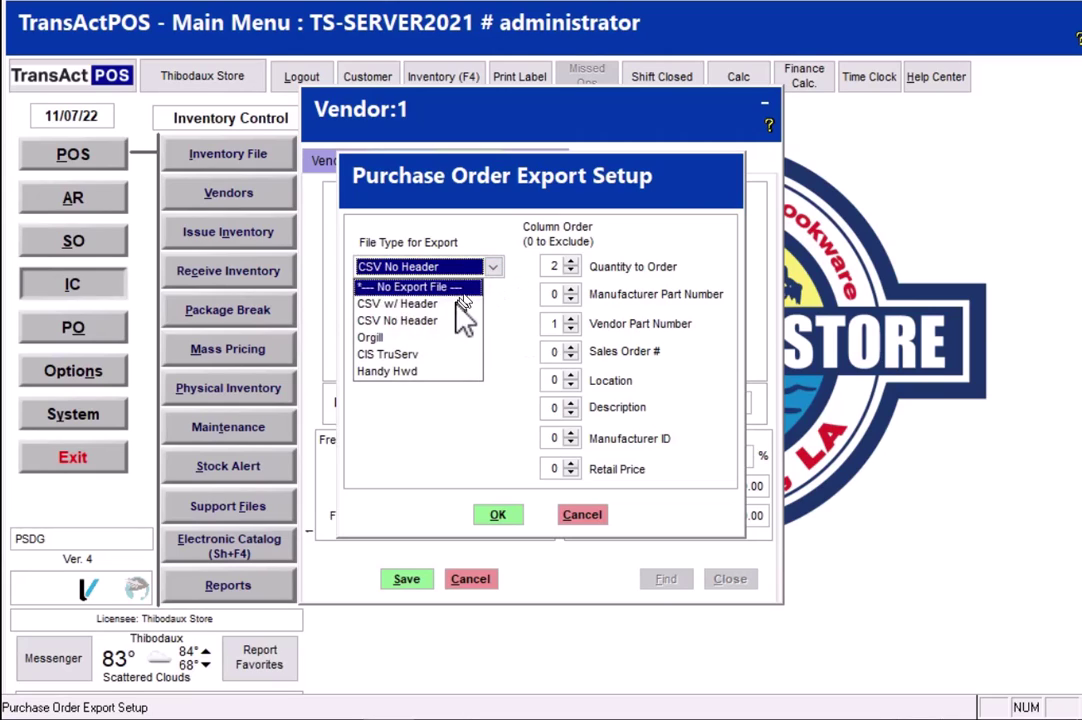
pyautogui.click(443, 324)
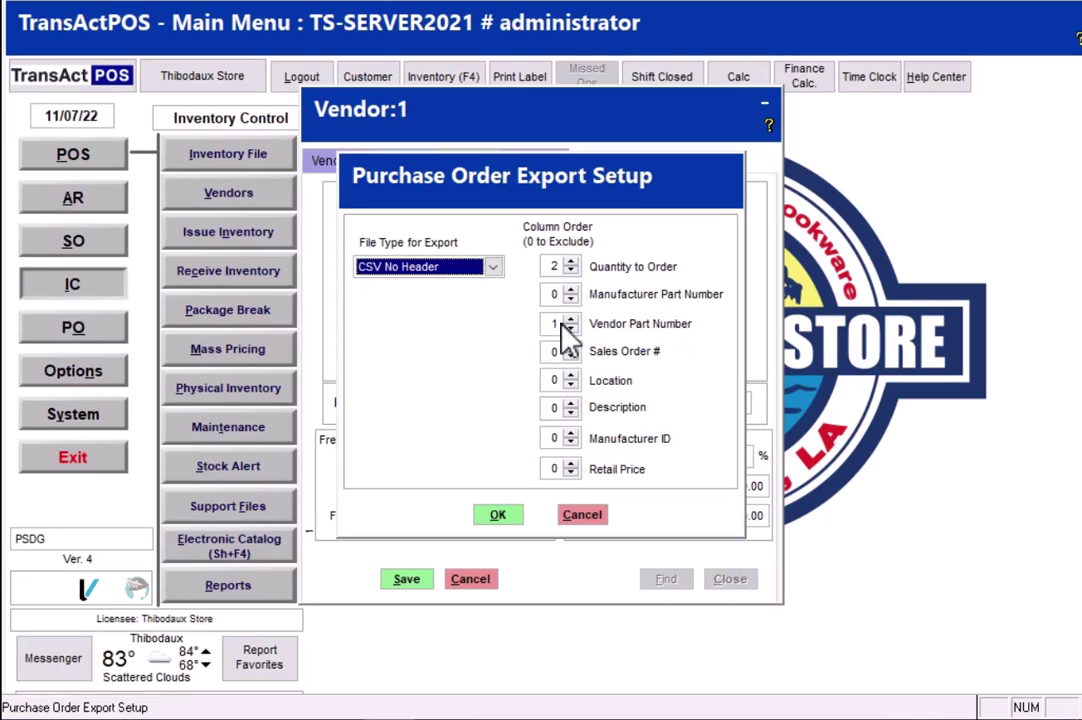
pyautogui.click(498, 515)
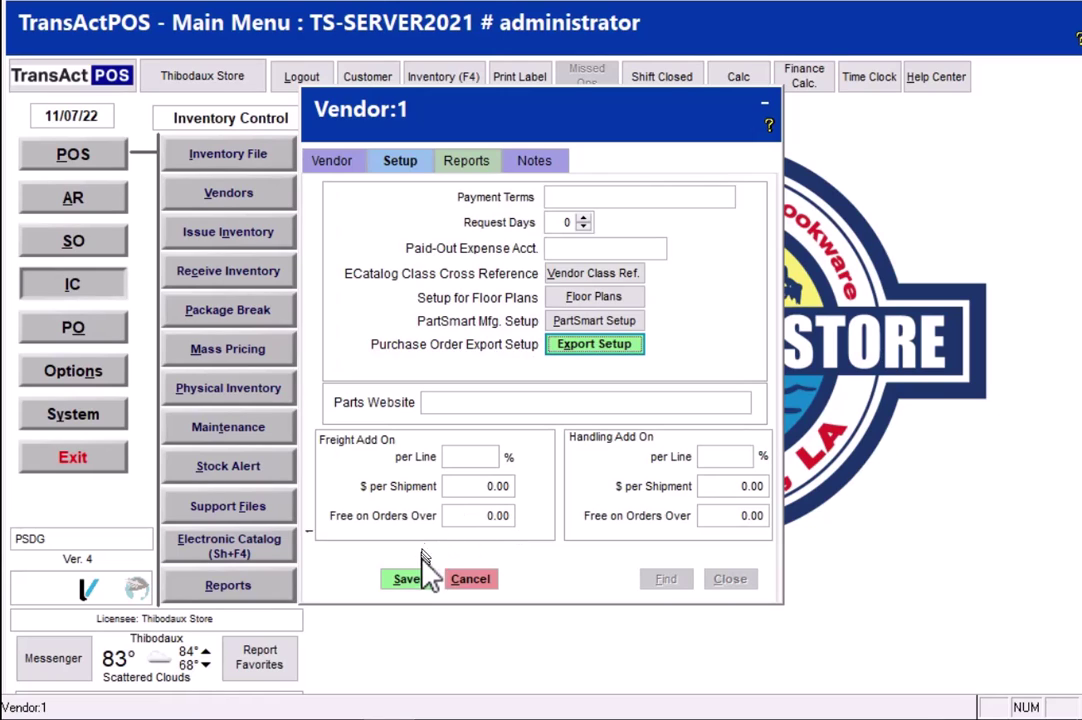
pyautogui.click(405, 580)
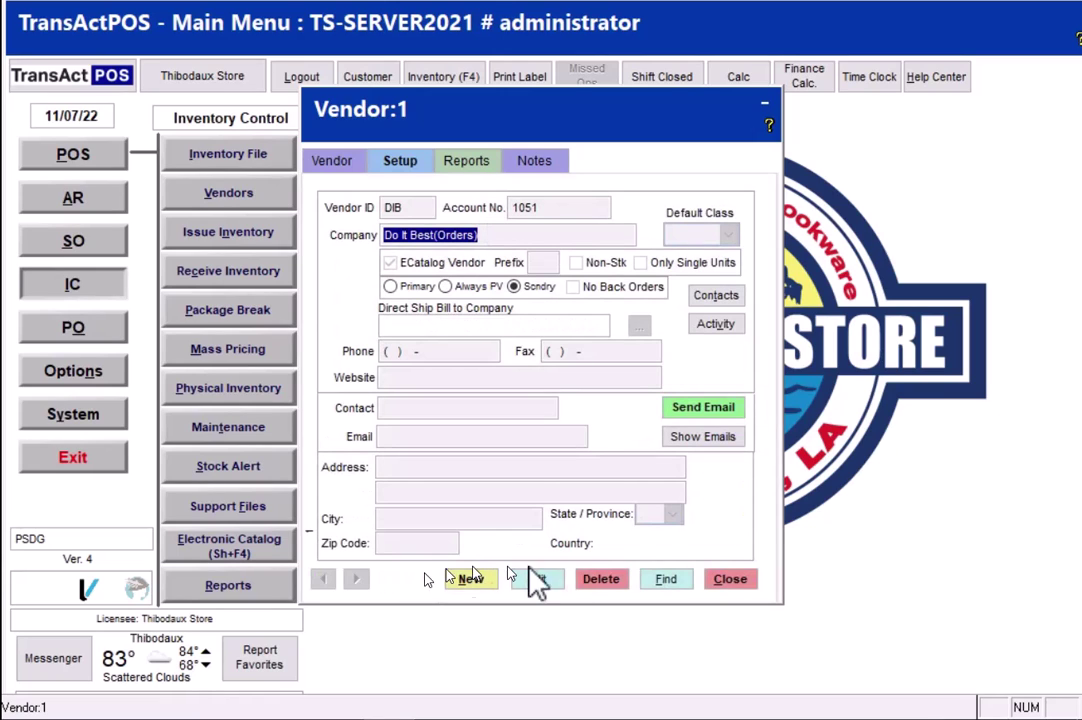
pyautogui.click(731, 580)
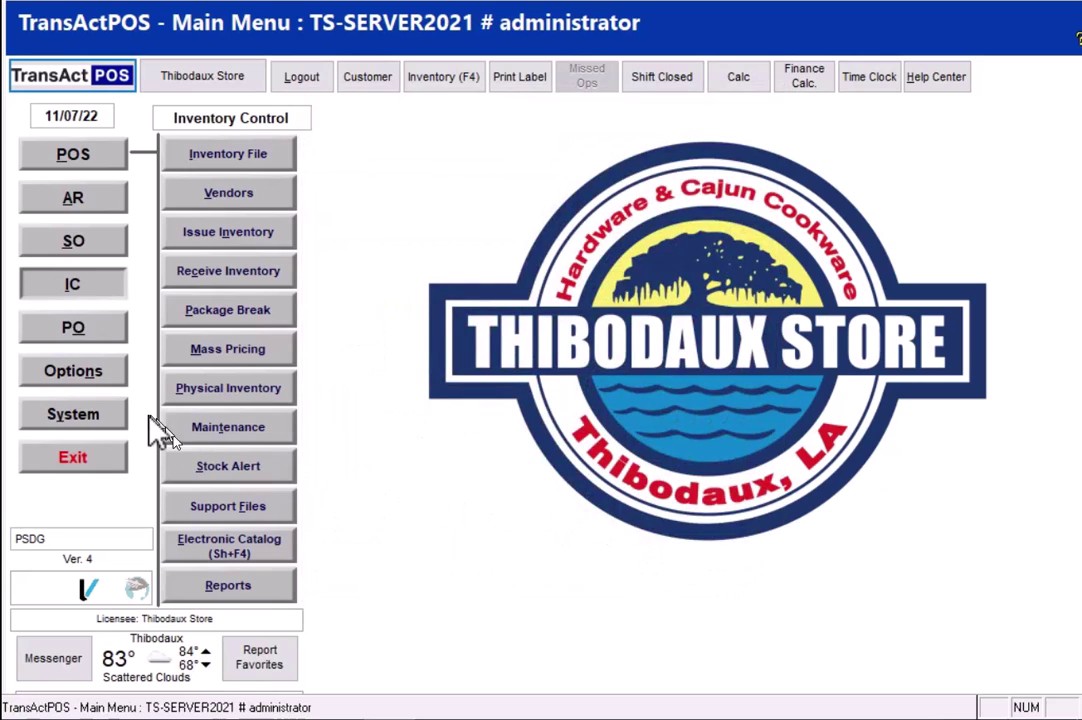
# Export the open Do It Best(Orders) purchase order to po_export.csv in the TransActPOSServer folder, replacing the existing file, and close the order.
pyautogui.click(77, 326)
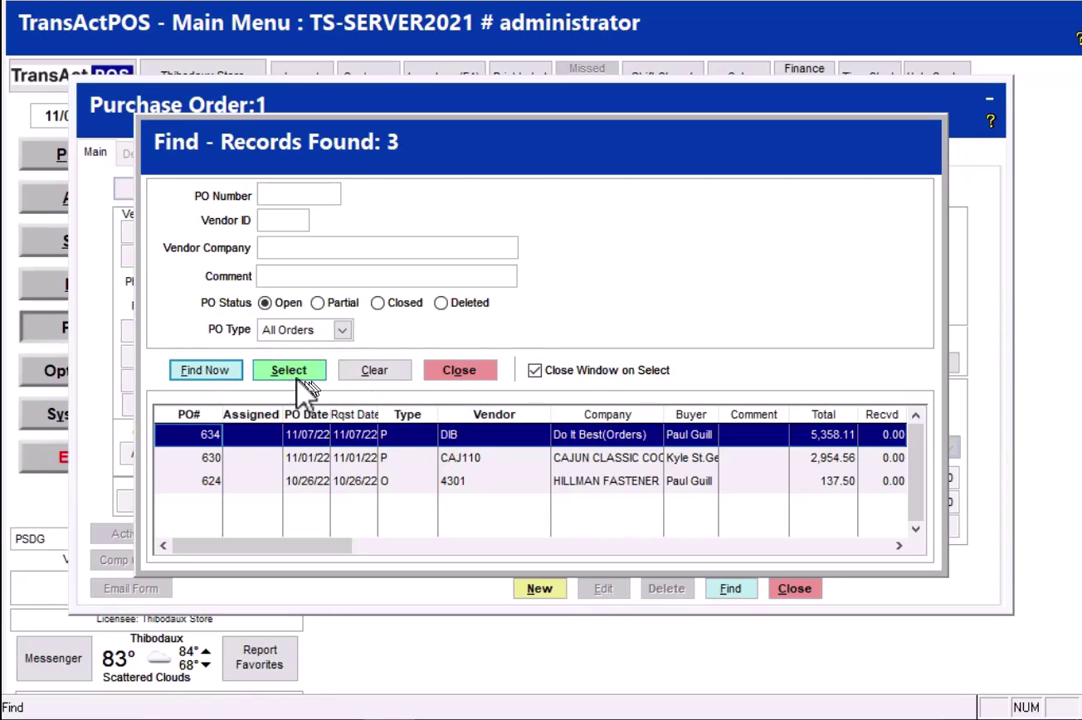
pyautogui.click(288, 372)
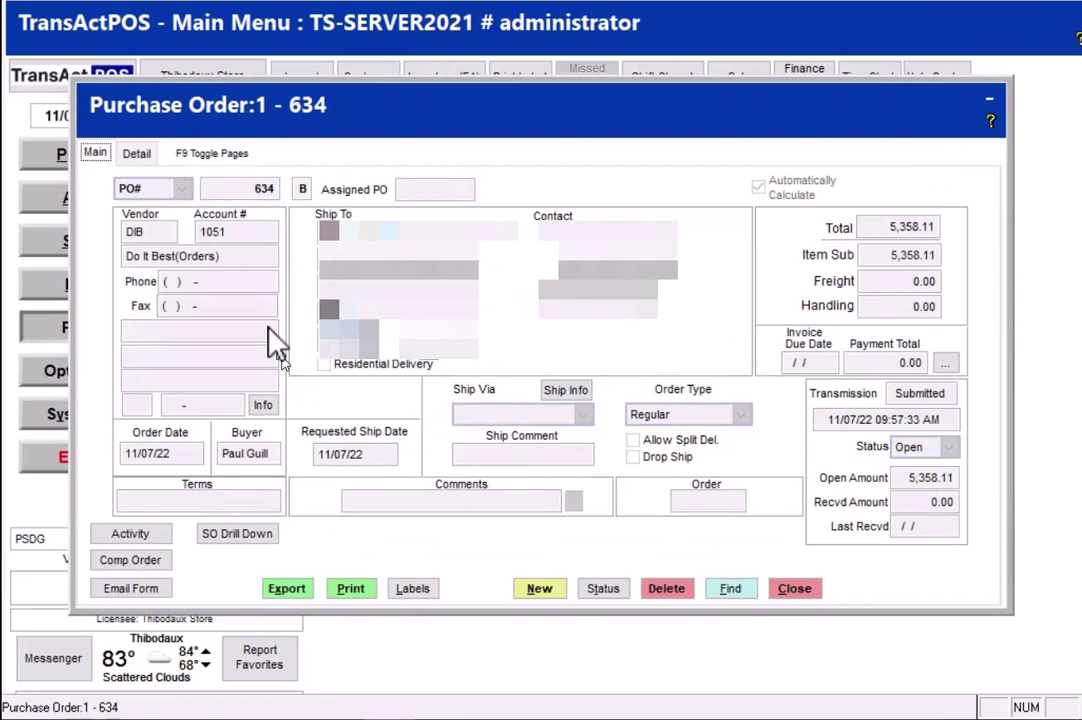
pyautogui.click(294, 602)
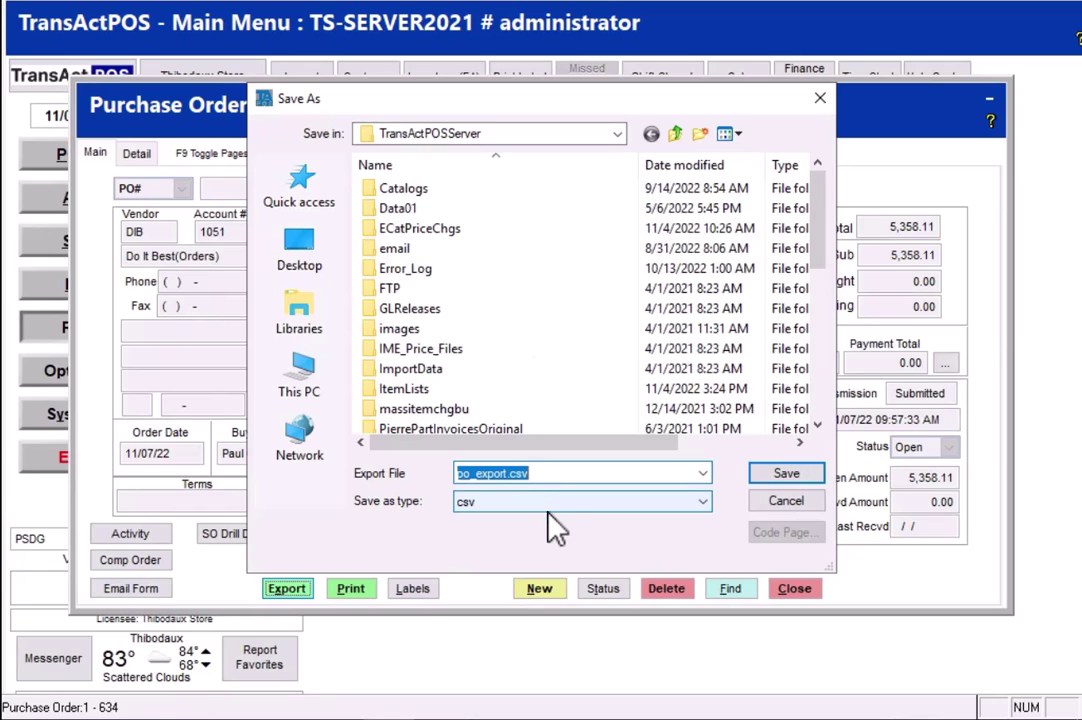
pyautogui.click(784, 478)
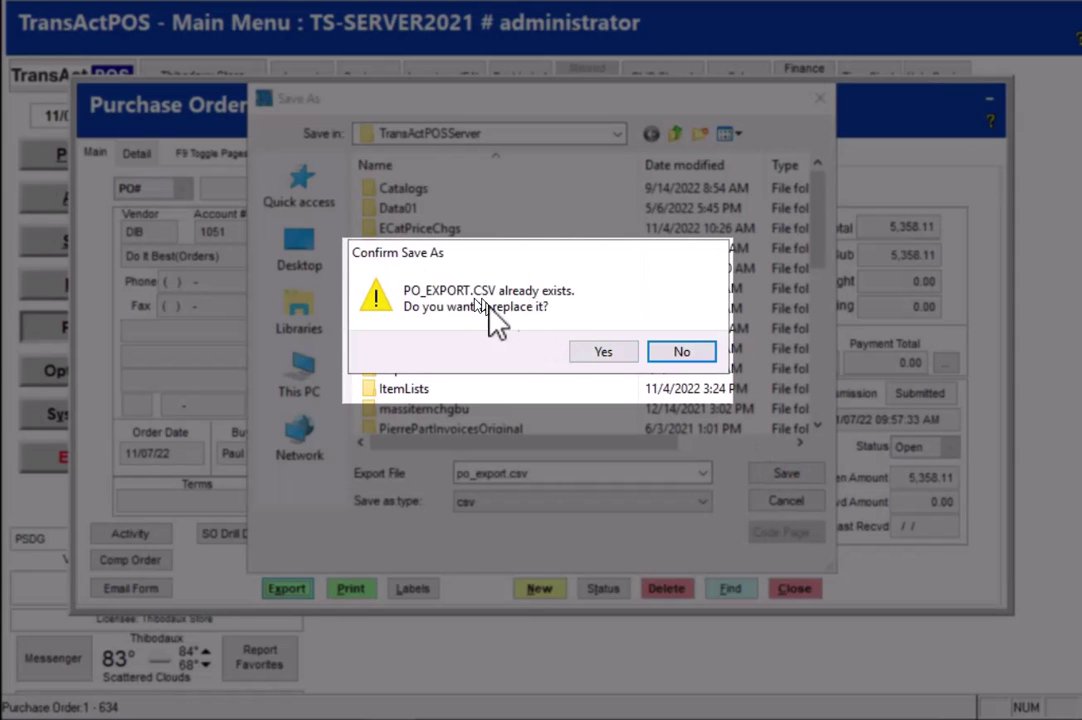
pyautogui.click(605, 352)
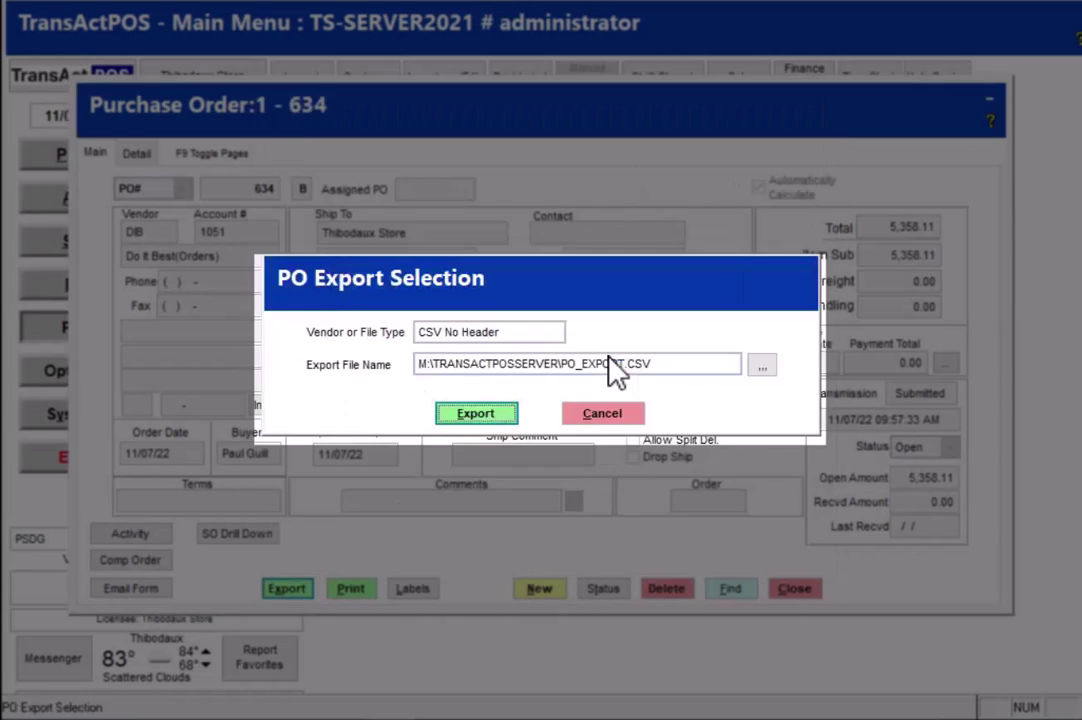
pyautogui.click(488, 412)
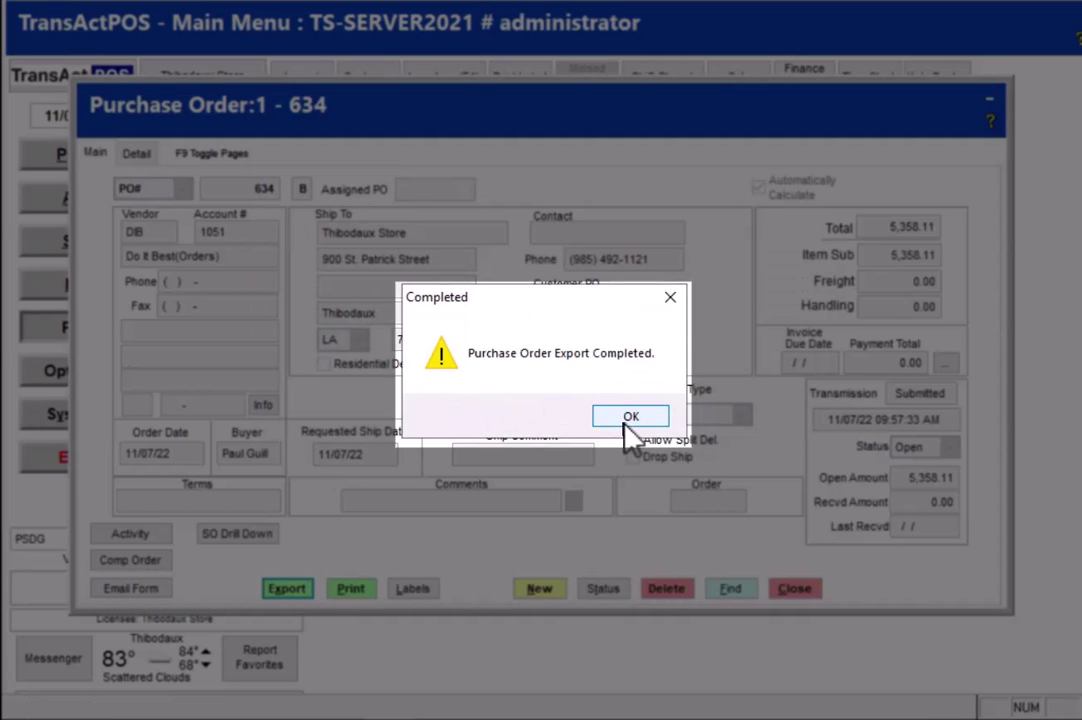
pyautogui.click(628, 418)
pyautogui.click(796, 590)
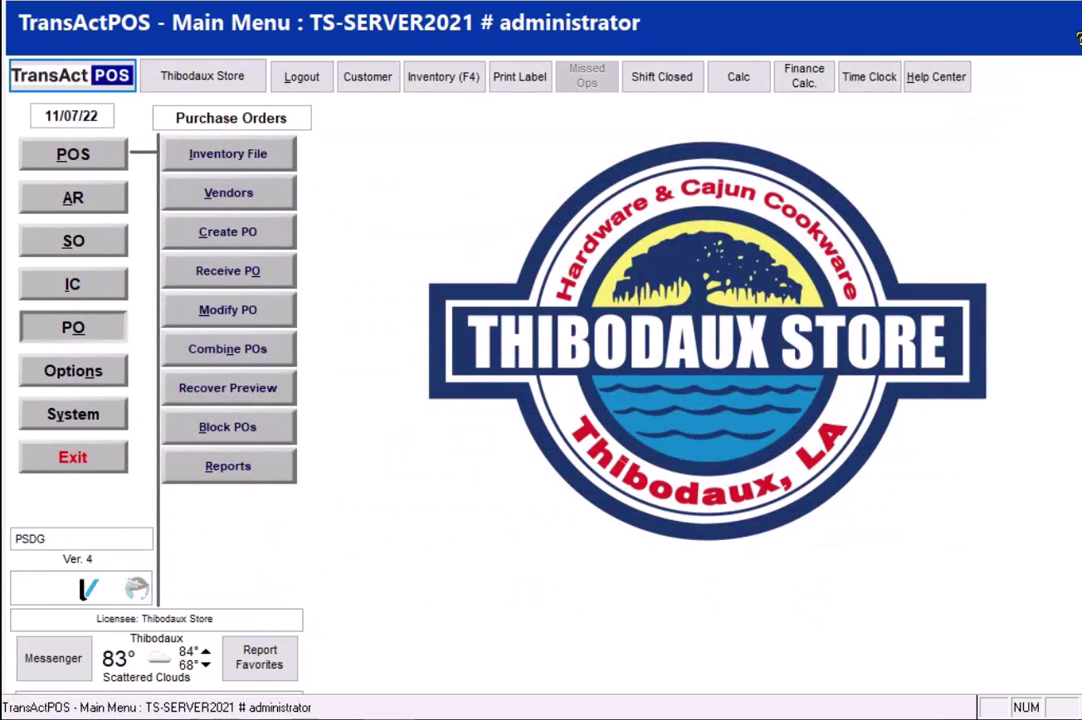
# In File Explorer, find PO_EXPORT.CSV in TransActPOSServer on drive M:, view it in Notepad++ and decline the program update.
pyautogui.press('super+e')
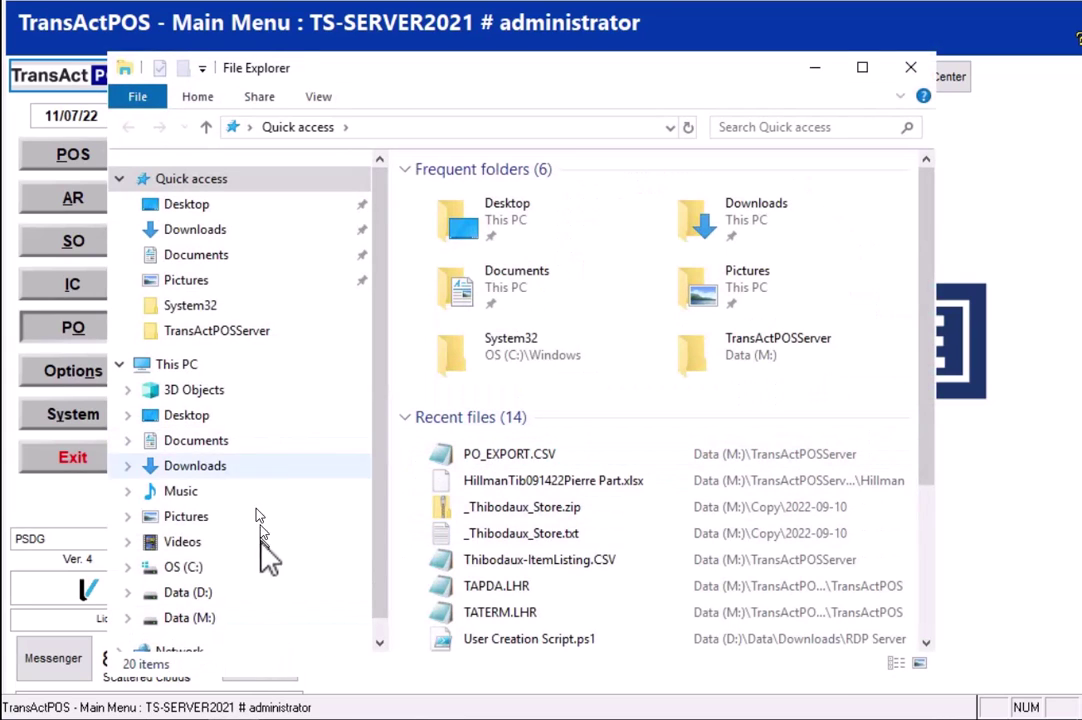
pyautogui.click(172, 618)
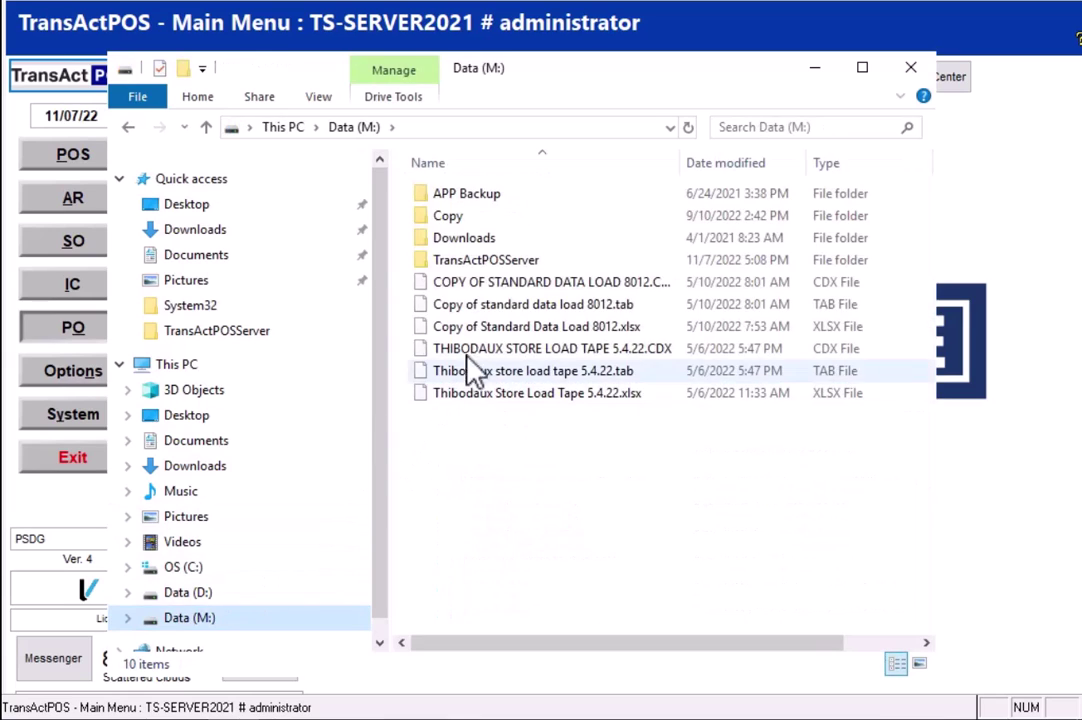
pyautogui.doubleClick(452, 260)
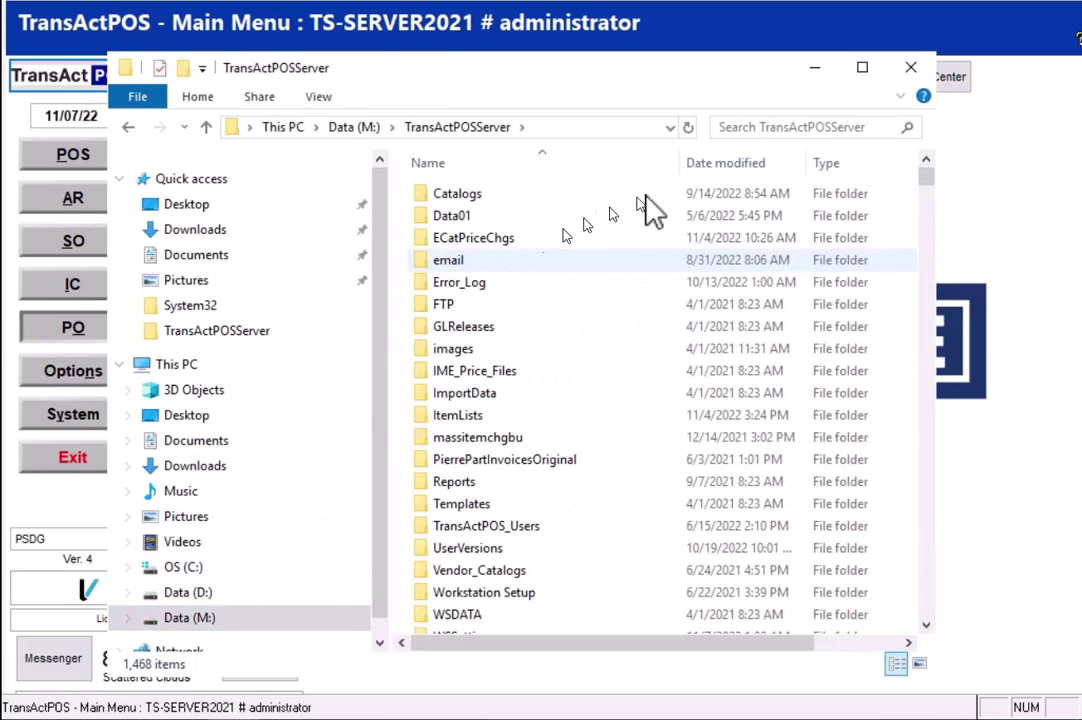
pyautogui.click(722, 164)
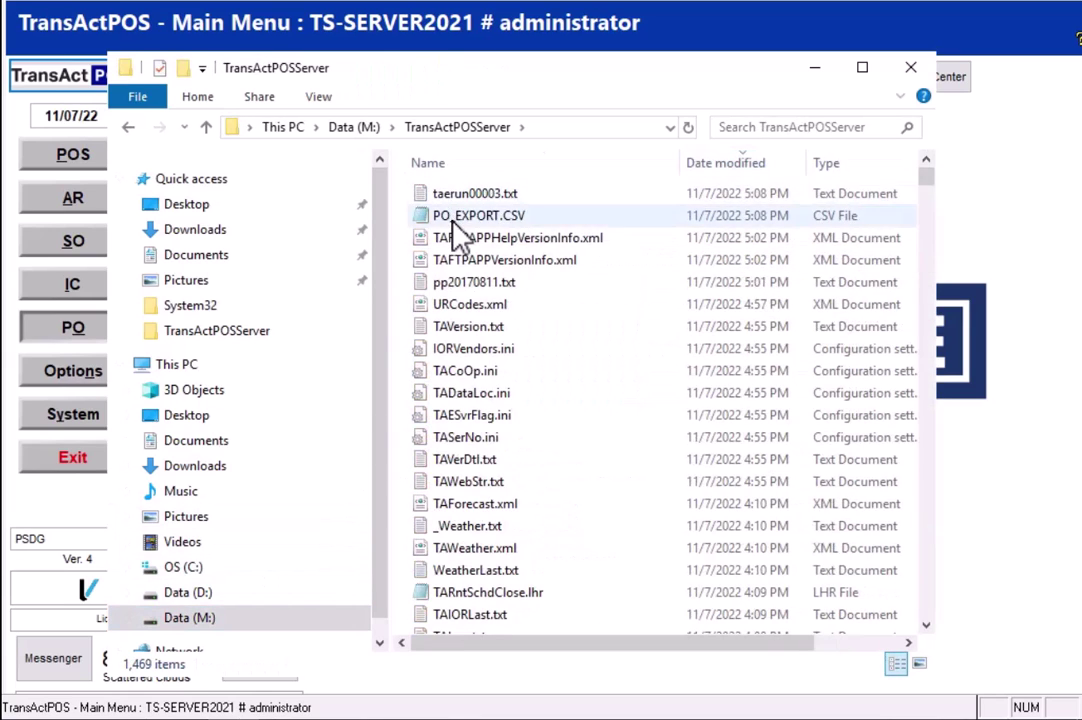
pyautogui.click(455, 224)
pyautogui.rightClick(455, 224)
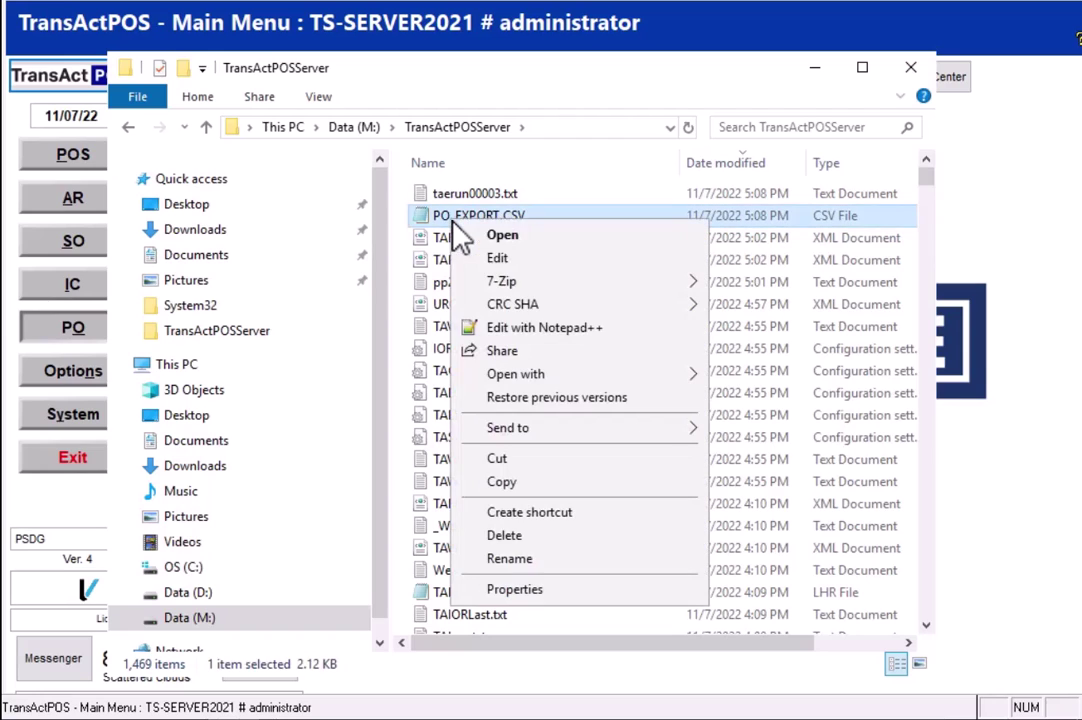
pyautogui.click(503, 327)
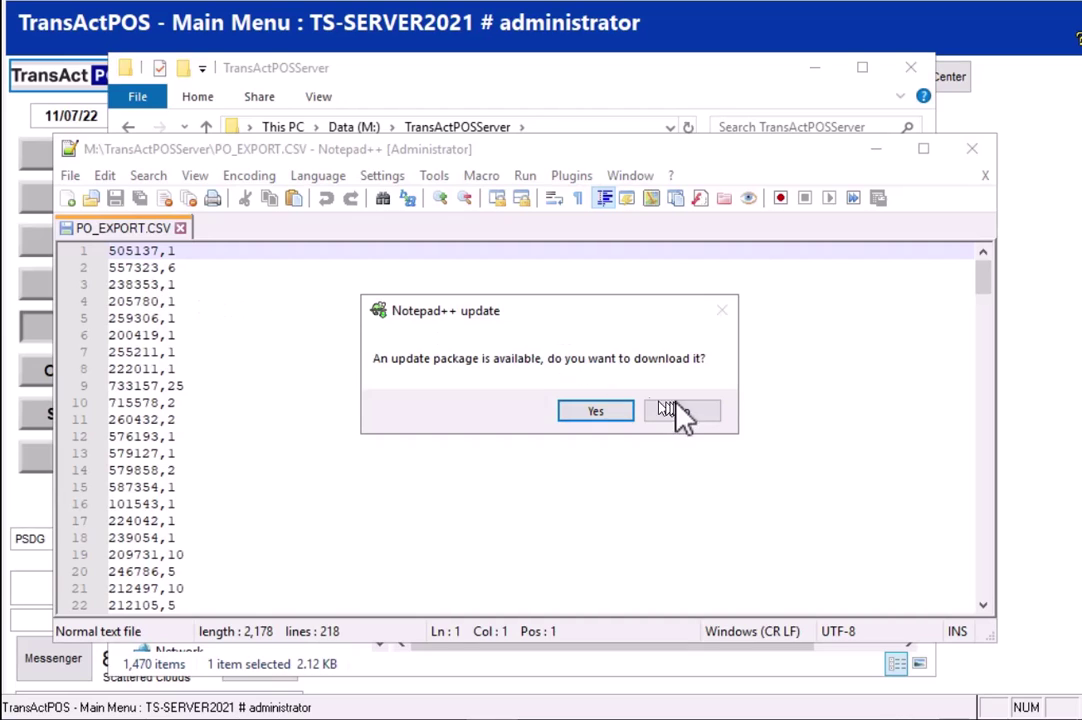
pyautogui.click(680, 411)
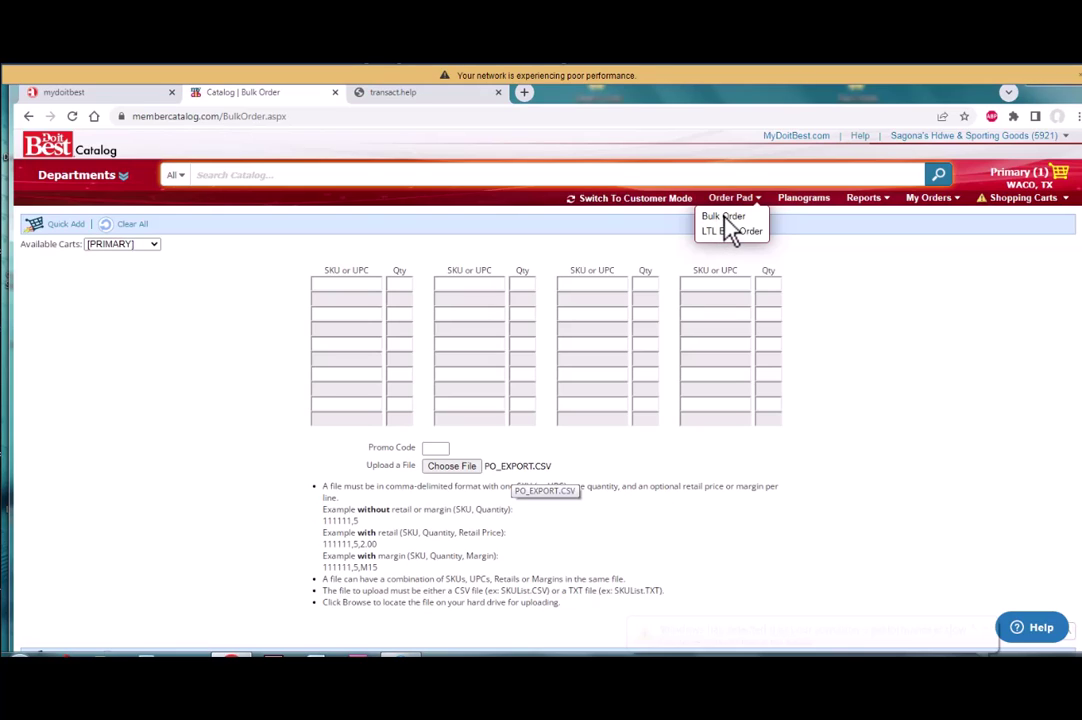
# In the Do it Best member catalog in the browser, upload PO_EXPORT from Removable Disk (E:) as a bulk order and quick-add it to the PRIMARY cart.
pyautogui.click(724, 216)
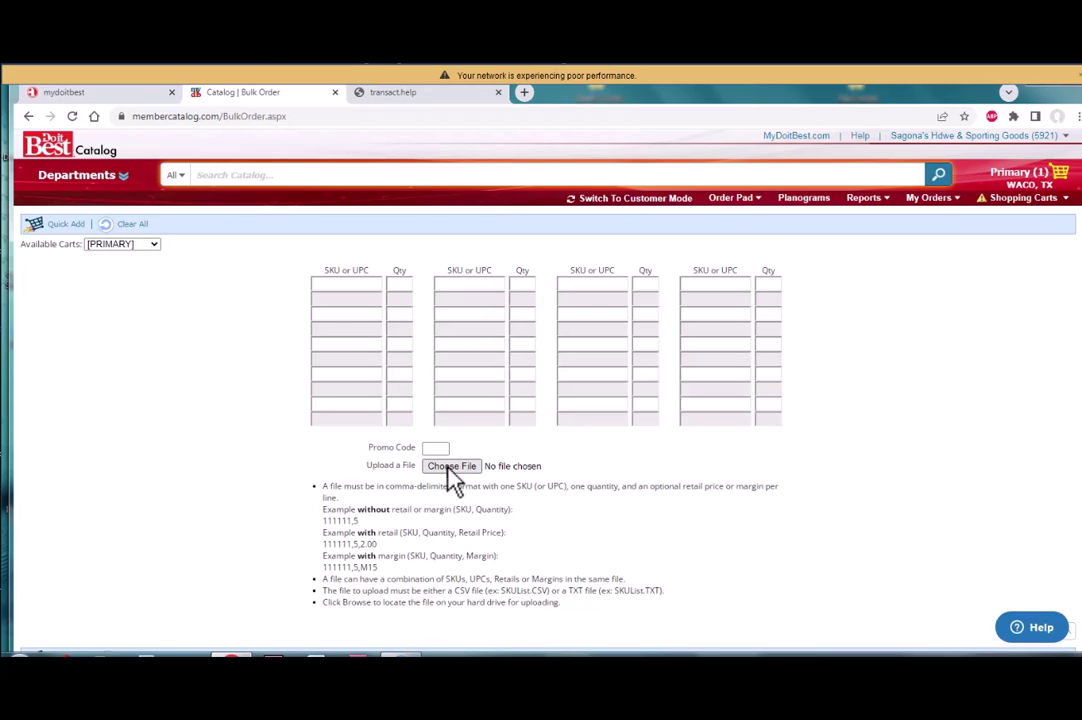
pyautogui.click(451, 467)
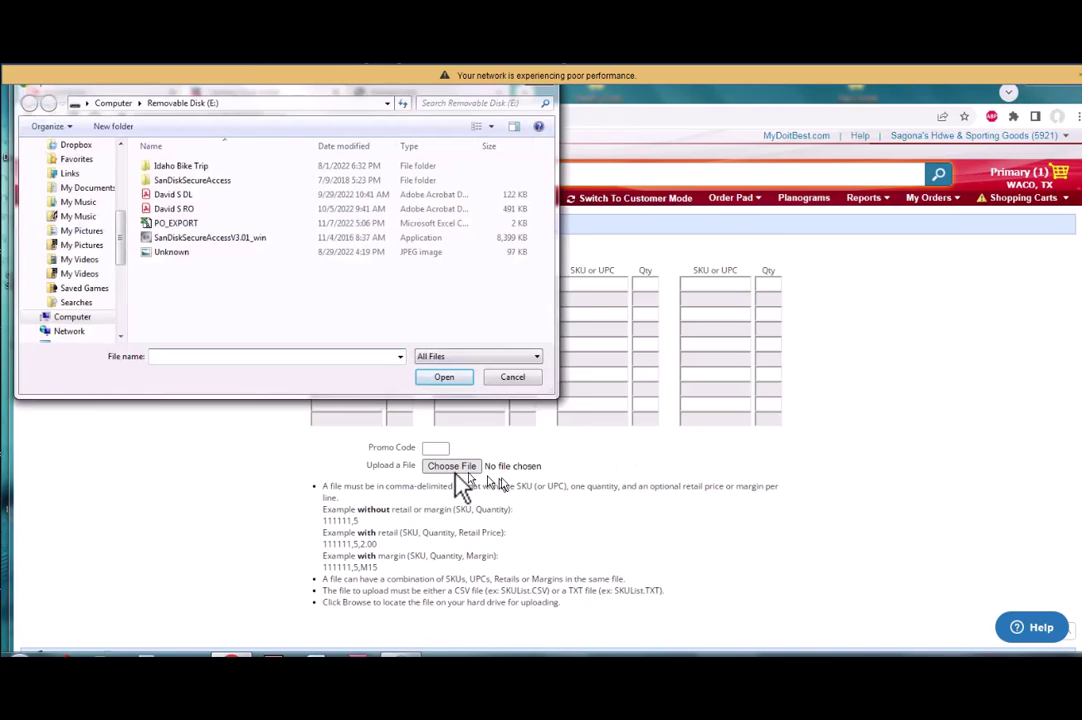
pyautogui.click(175, 224)
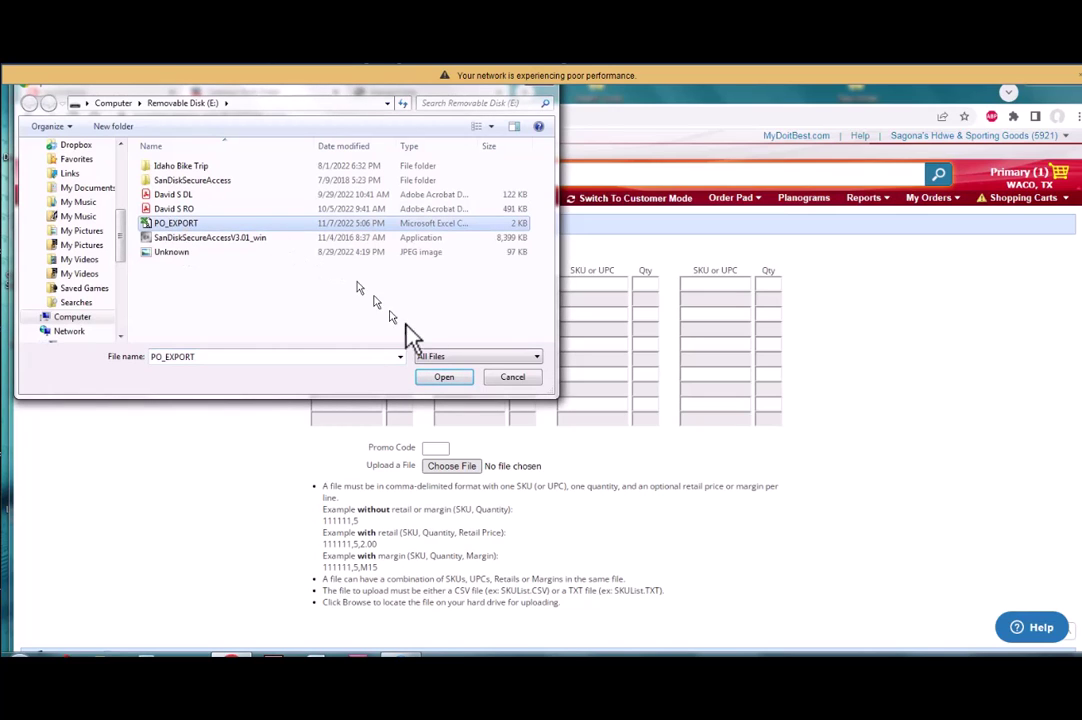
pyautogui.click(444, 378)
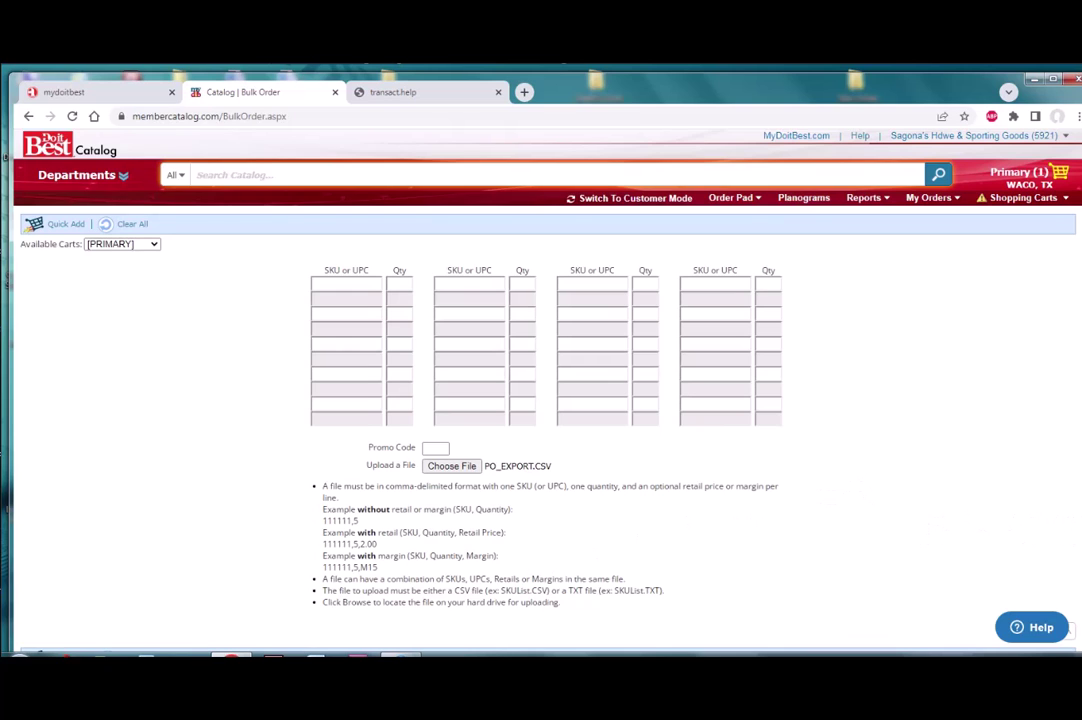
pyautogui.scroll(-3, 540, 400)
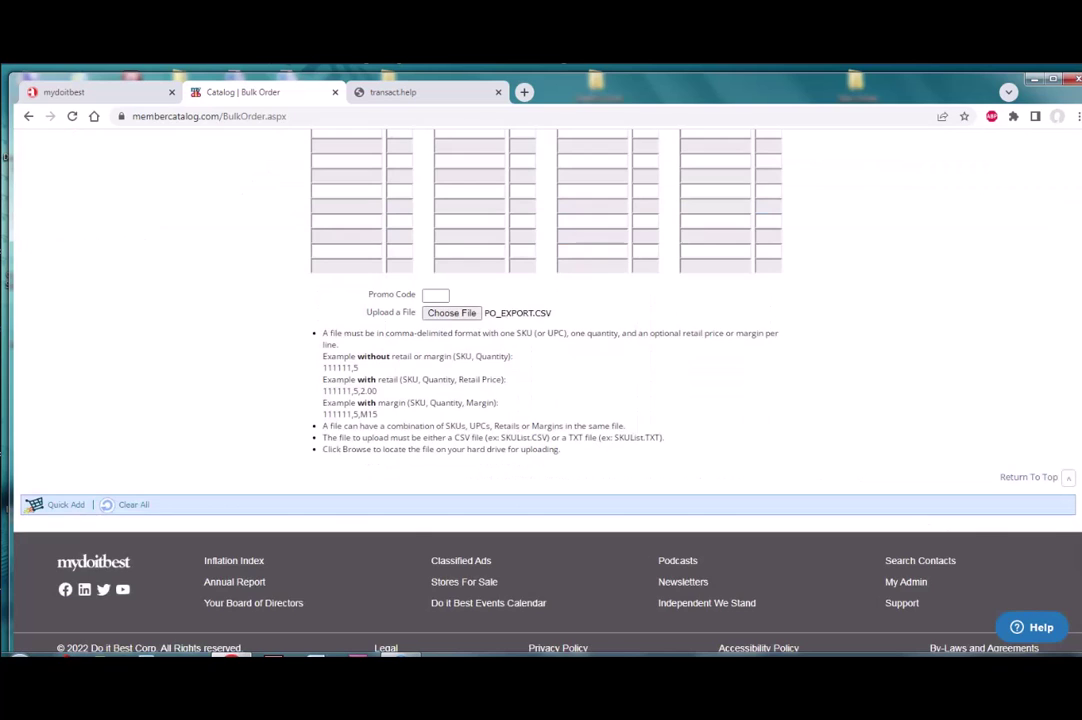
pyautogui.click(66, 494)
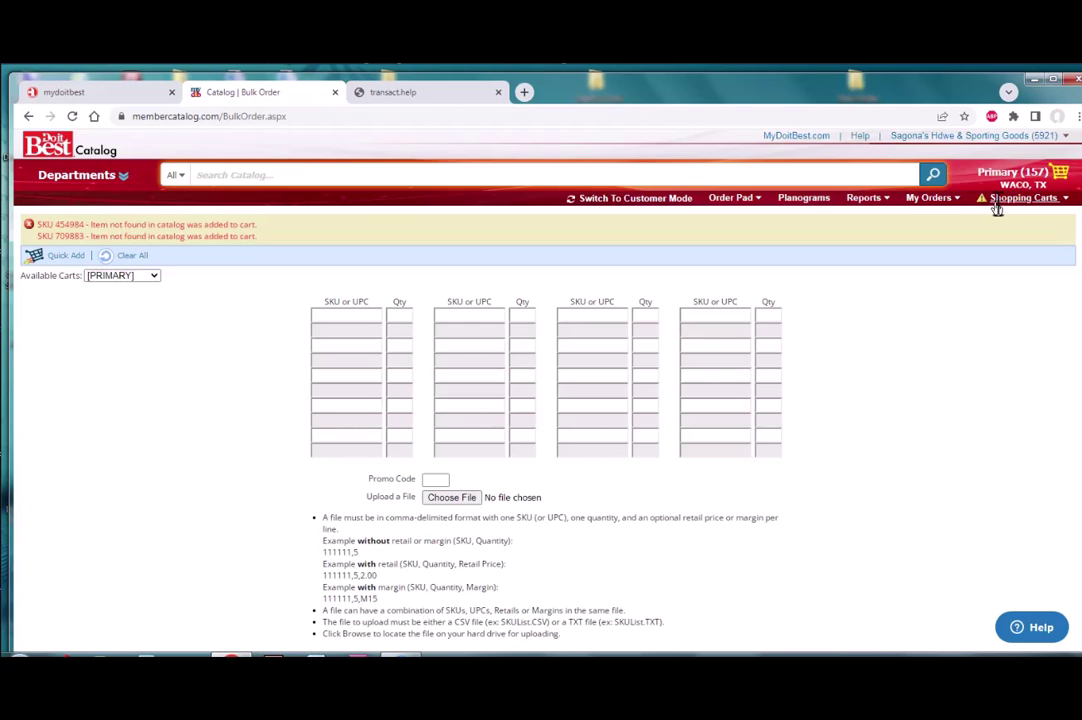
# Open the primary shopping cart and examine its item lines and totals.
pyautogui.click(997, 205)
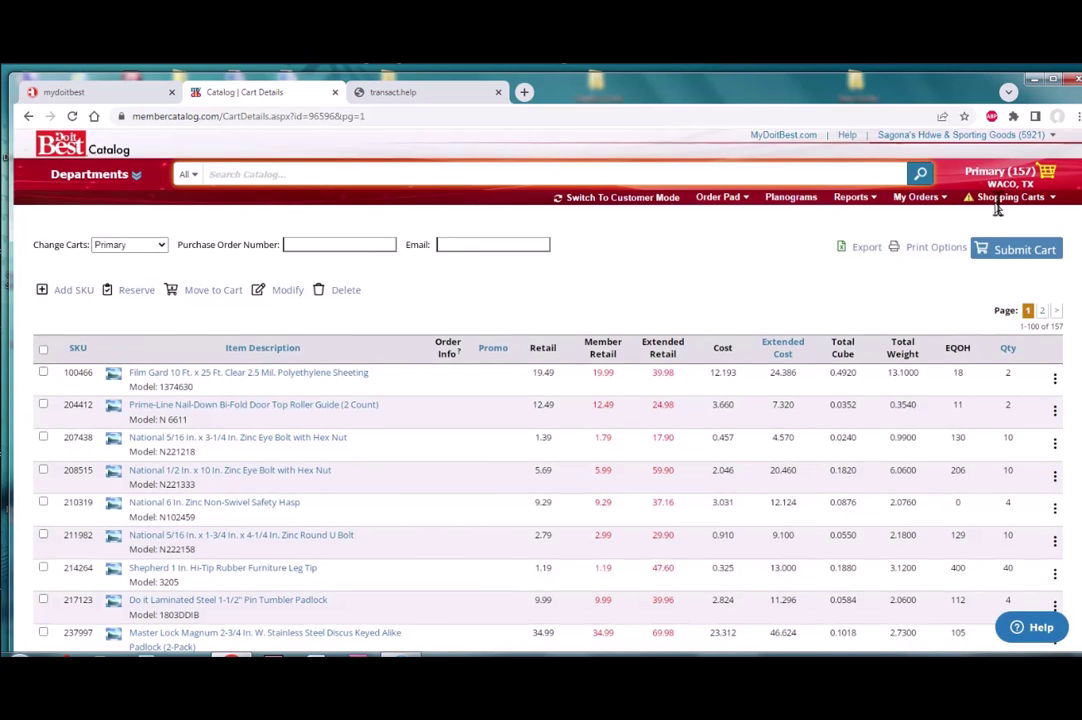
pyautogui.scroll(-4, 997, 207)
pyautogui.scroll(-12, 997, 207)
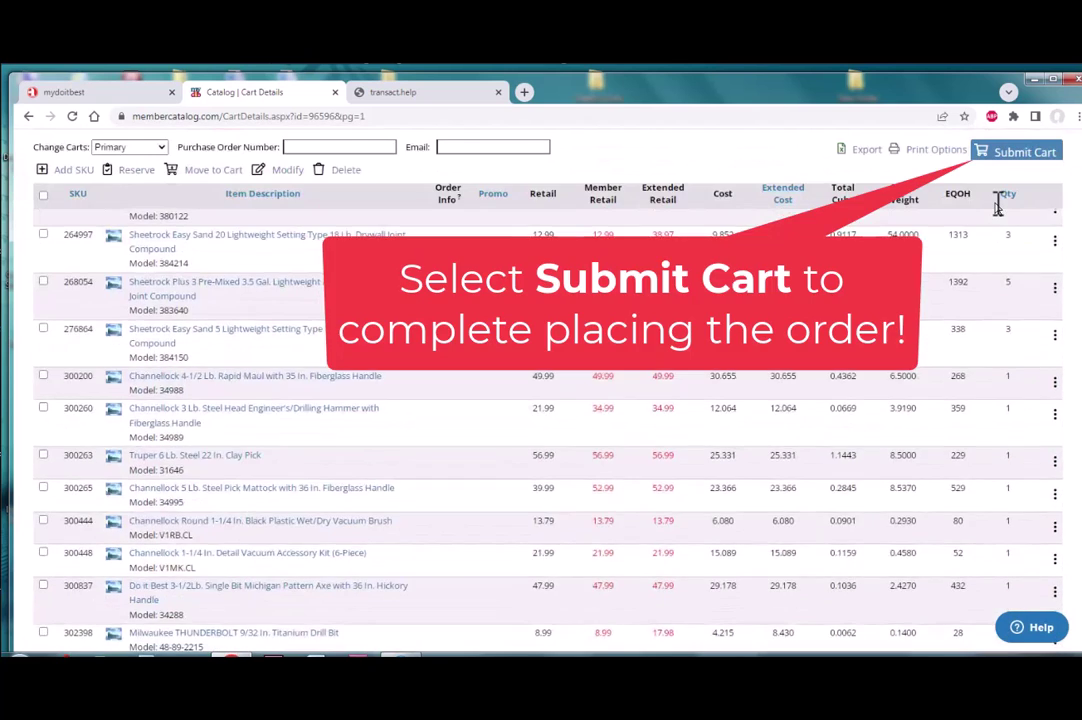
pyautogui.scroll(-5, 997, 207)
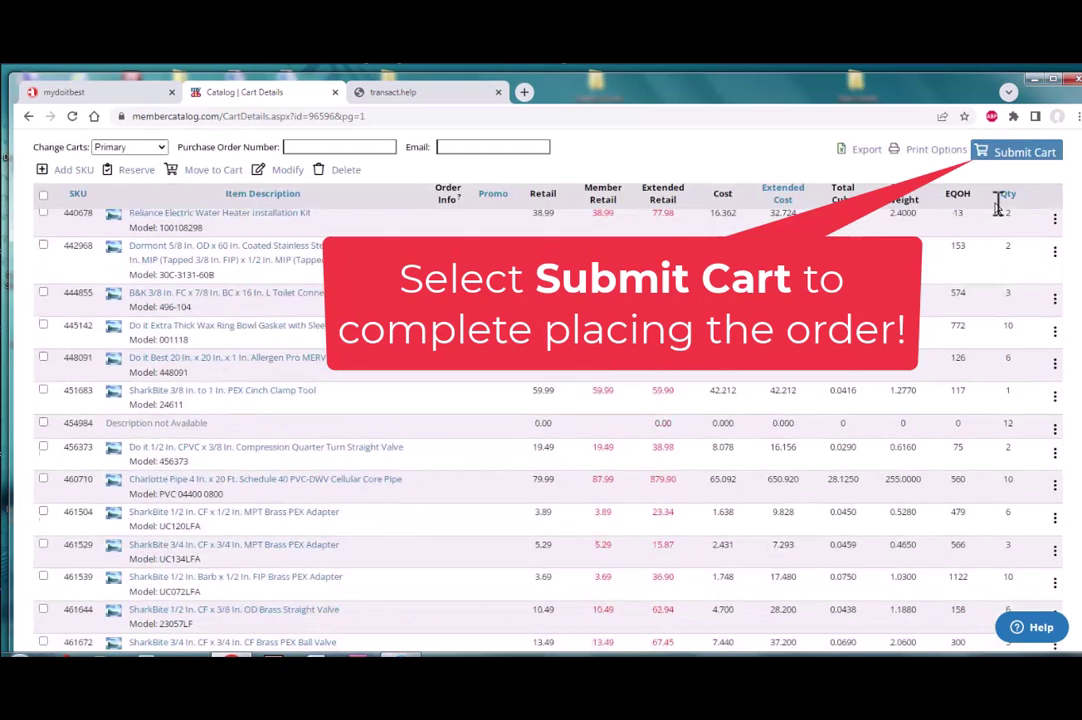
pyautogui.scroll(-15, 997, 207)
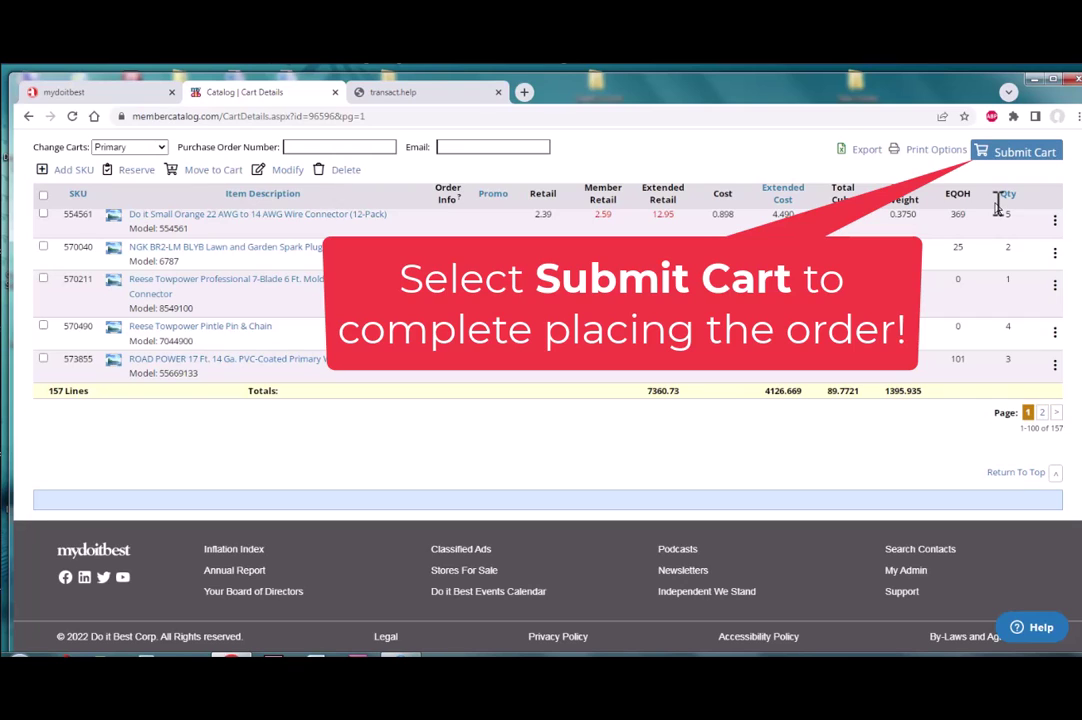
pyautogui.scroll(1, 997, 204)
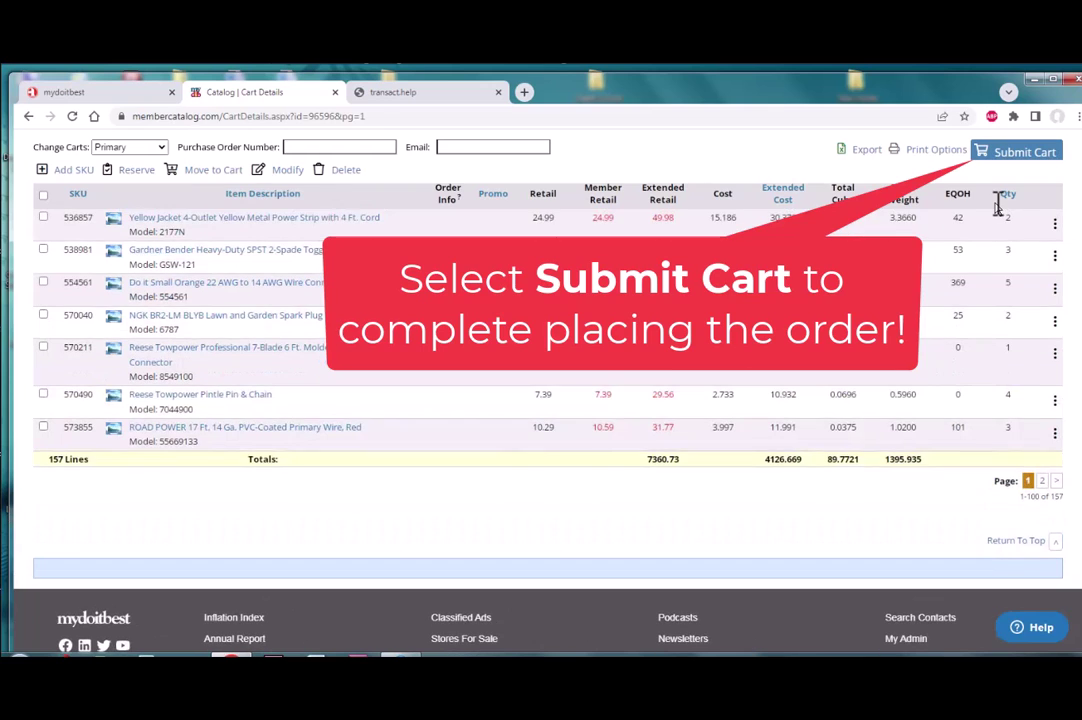